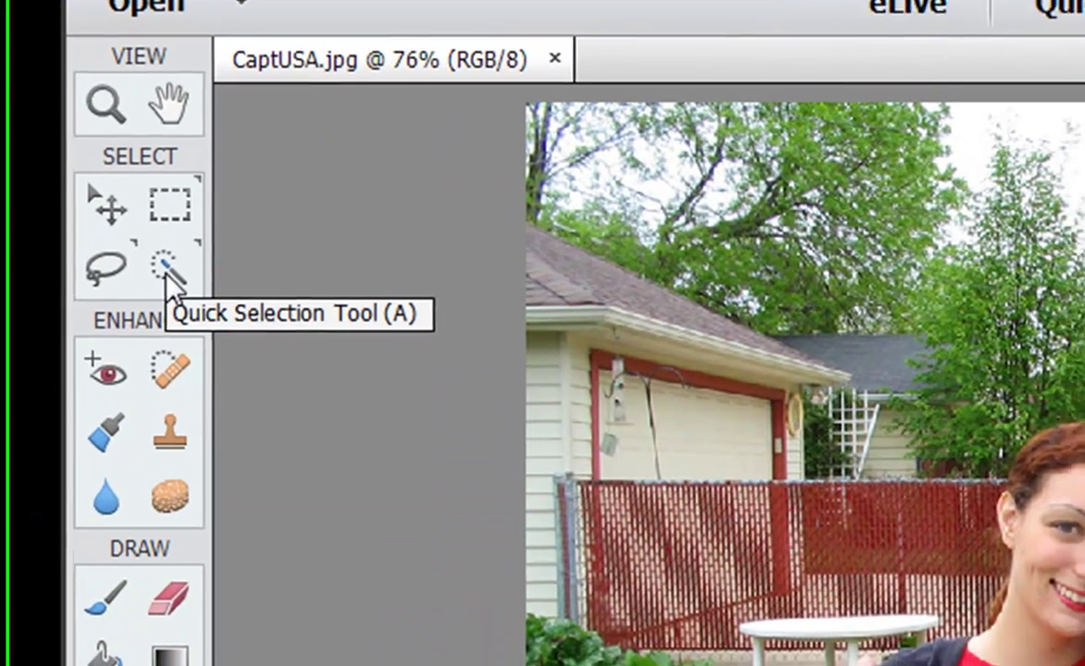
- With the Quick Selection Tool, paint over the woman and then the man to select both
{"action": "left_click", "coordinate": [172, 276]}
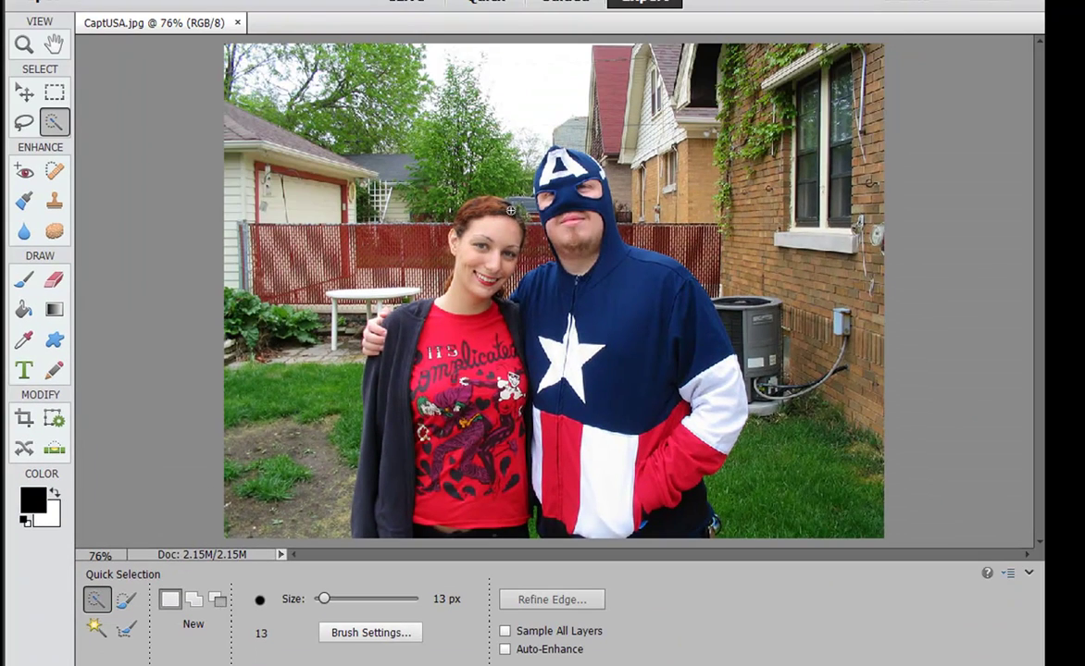
{"action": "mouse_move", "coordinate": [493, 212]}
{"action": "left_mouse_down"}
{"action": "mouse_move", "coordinate": [431, 318]}
{"action": "mouse_move", "coordinate": [403, 327]}
{"action": "mouse_move", "coordinate": [382, 402]}
{"action": "mouse_move", "coordinate": [392, 475]}
{"action": "mouse_move", "coordinate": [401, 421]}
{"action": "mouse_move", "coordinate": [460, 364]}
{"action": "mouse_move", "coordinate": [541, 181]}
{"action": "left_mouse_up"}
{"action": "mouse_move", "coordinate": [629, 241]}
{"action": "left_mouse_down"}
{"action": "mouse_move", "coordinate": [637, 286]}
{"action": "mouse_move", "coordinate": [496, 523]}
{"action": "left_mouse_up"}
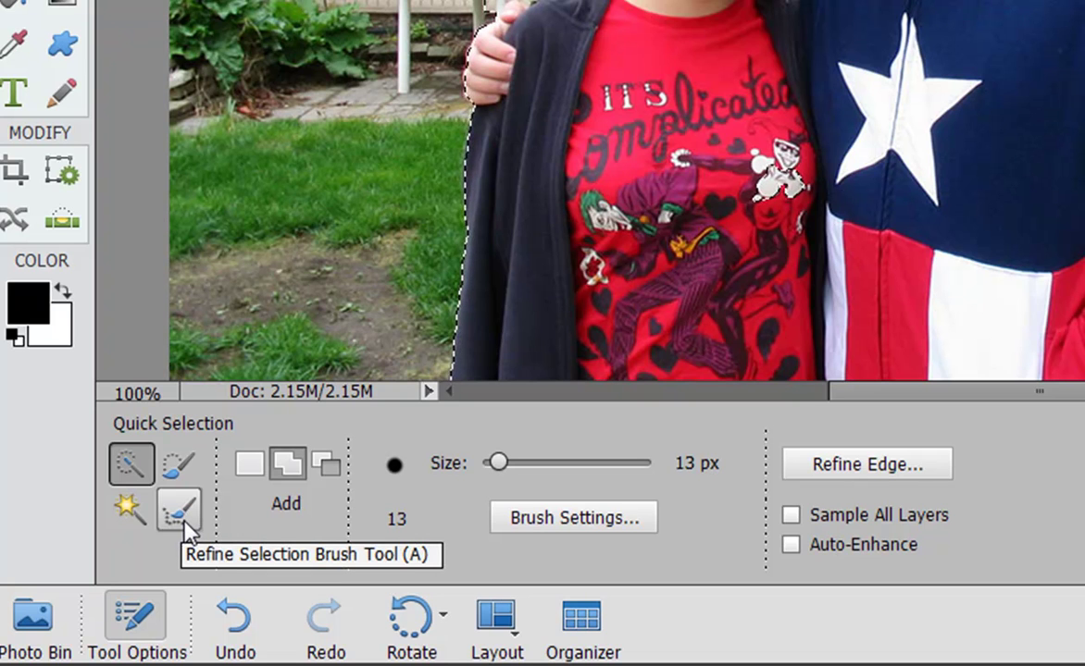
- Switch to the Refine Selection Brush and set its size to about 150 px
{"action": "left_click", "coordinate": [185, 523]}
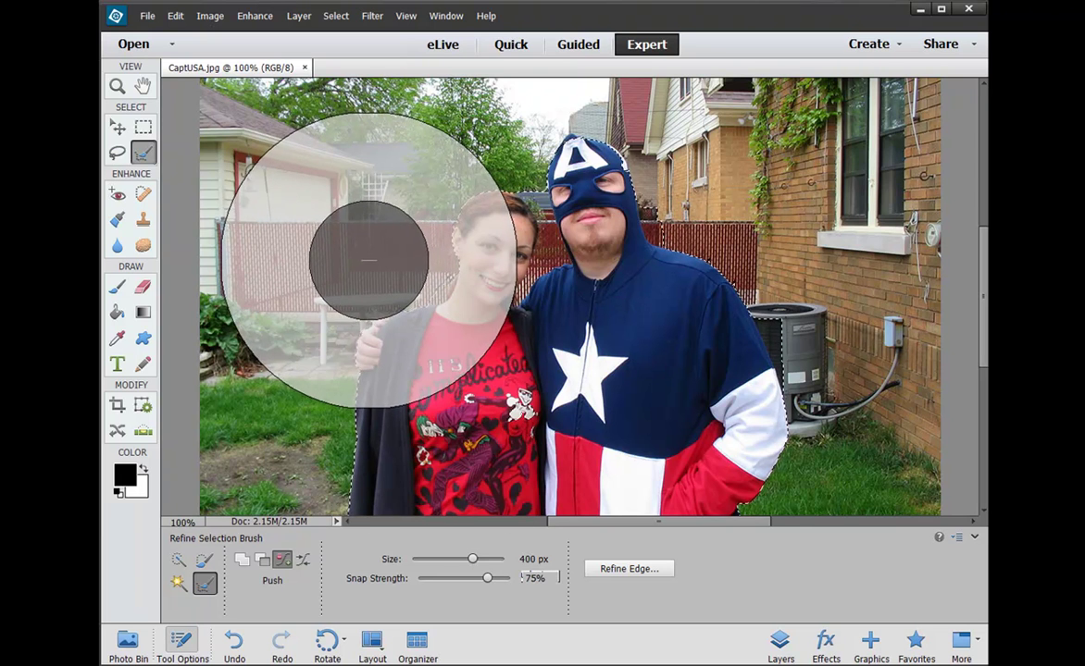
{"action": "key", "text": "bracketleft"}
{"action": "key", "text": "bracketleft"}
{"action": "key", "text": "bracketleft"}
{"action": "key", "text": "bracketleft"}
{"action": "key", "text": "bracketleft"}
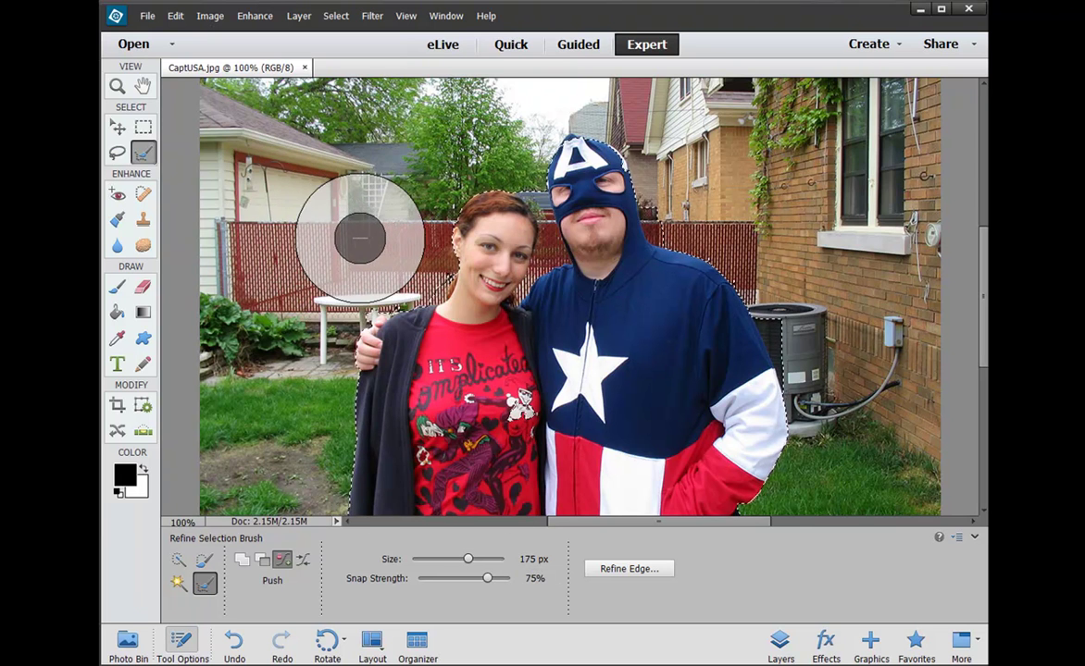
{"action": "key", "text": "bracketright"}
{"action": "key", "text": "bracketright"}
{"action": "key", "text": "bracketright"}
{"action": "key", "text": "bracketright"}
{"action": "key", "text": "bracketright"}
{"action": "key", "text": "bracketright"}
{"action": "key", "text": "bracketleft"}
{"action": "key", "text": "bracketleft"}
{"action": "key", "text": "bracketleft"}
{"action": "key", "text": "bracketleft"}
{"action": "key", "text": "bracketleft"}
{"action": "key", "text": "bracketleft"}
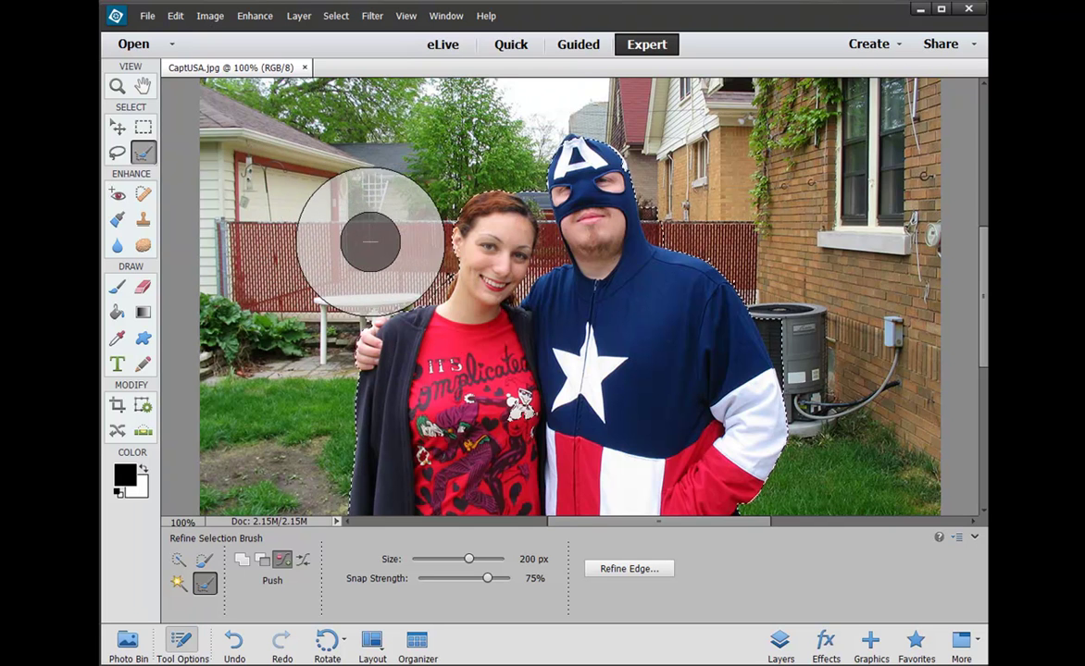
{"action": "key", "text": "bracketright"}
{"action": "key", "text": "bracketright"}
{"action": "key", "text": "bracketright"}
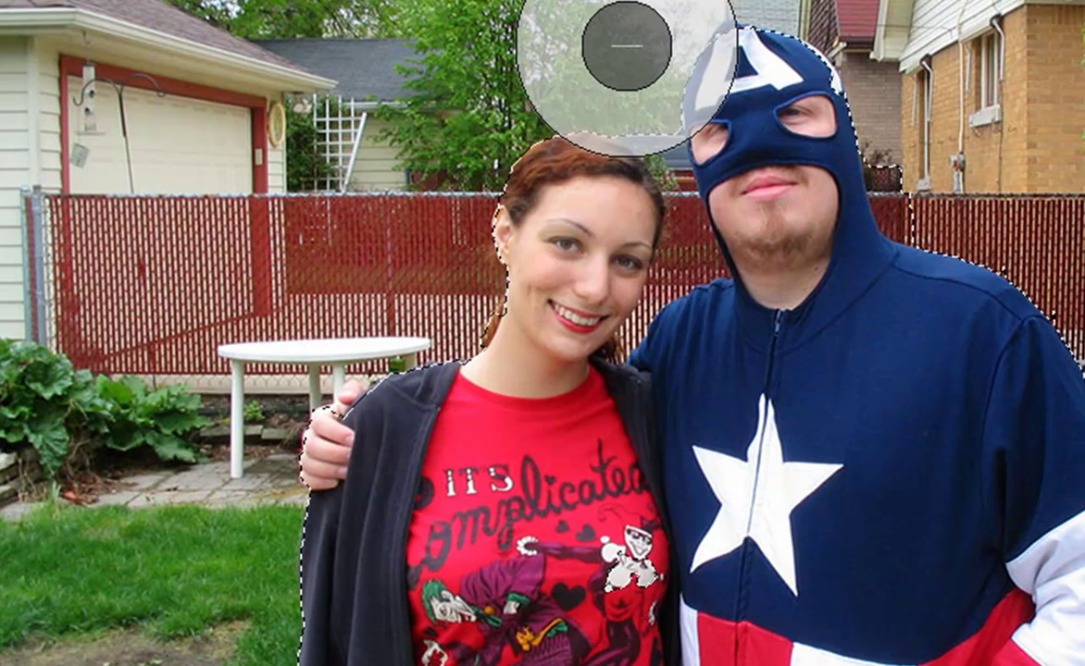
- With a smaller brush in subtract mode, carve the fence gap between hair and hood out of the selection
{"action": "key", "text": "bracketleft"}
{"action": "key", "text": "bracketleft"}
{"action": "key", "text": "bracketleft"}
{"action": "key", "text": "bracketleft"}
{"action": "key", "text": "bracketleft"}
{"action": "key", "text": "bracketleft"}
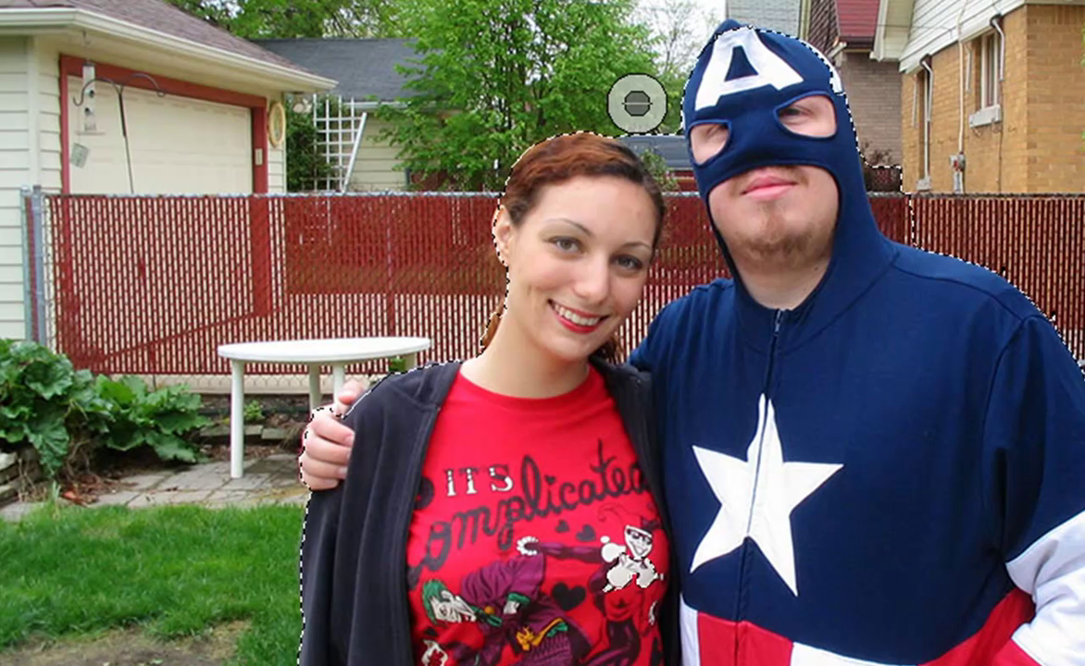
{"action": "mouse_move", "coordinate": [663, 150]}
{"action": "left_mouse_down"}
{"action": "mouse_move", "coordinate": [684, 223]}
{"action": "mouse_move", "coordinate": [680, 272]}
{"action": "mouse_move", "coordinate": [679, 156]}
{"action": "mouse_move", "coordinate": [641, 129]}
{"action": "mouse_move", "coordinate": [703, 214]}
{"action": "left_mouse_up"}
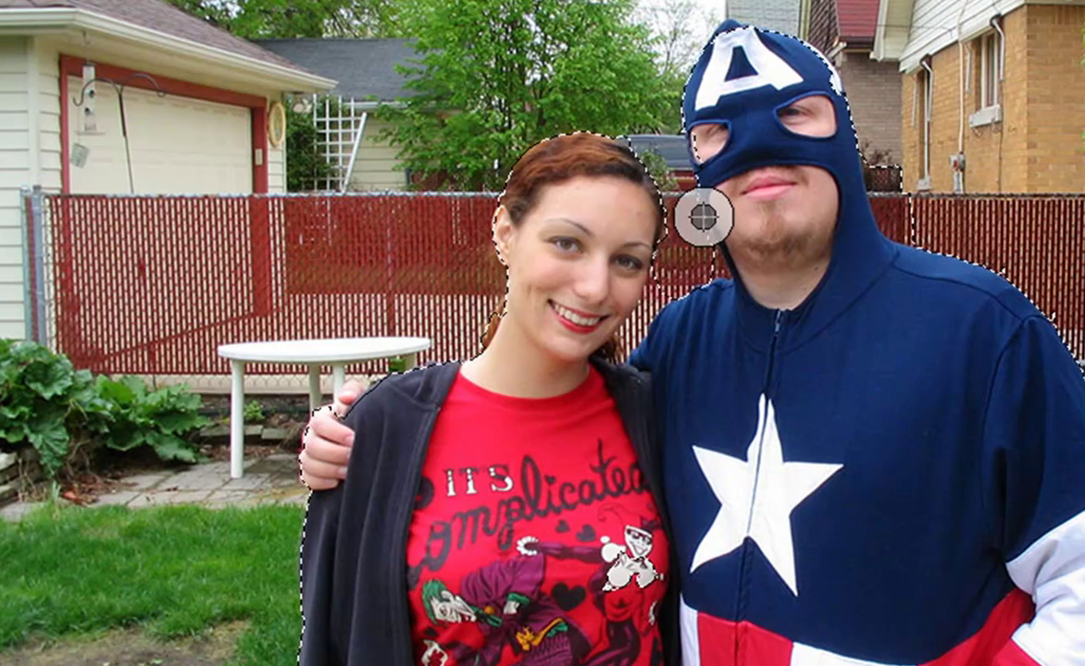
{"action": "key", "text": "alt"}
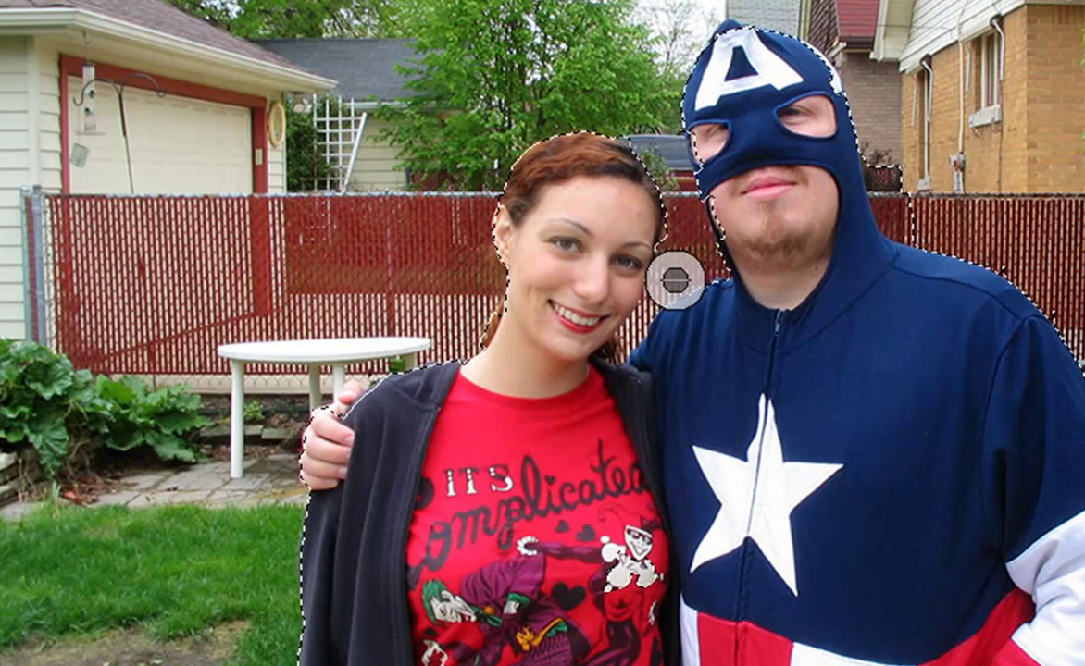
{"action": "key", "text": "bracketleft"}
{"action": "key", "text": "bracketleft"}
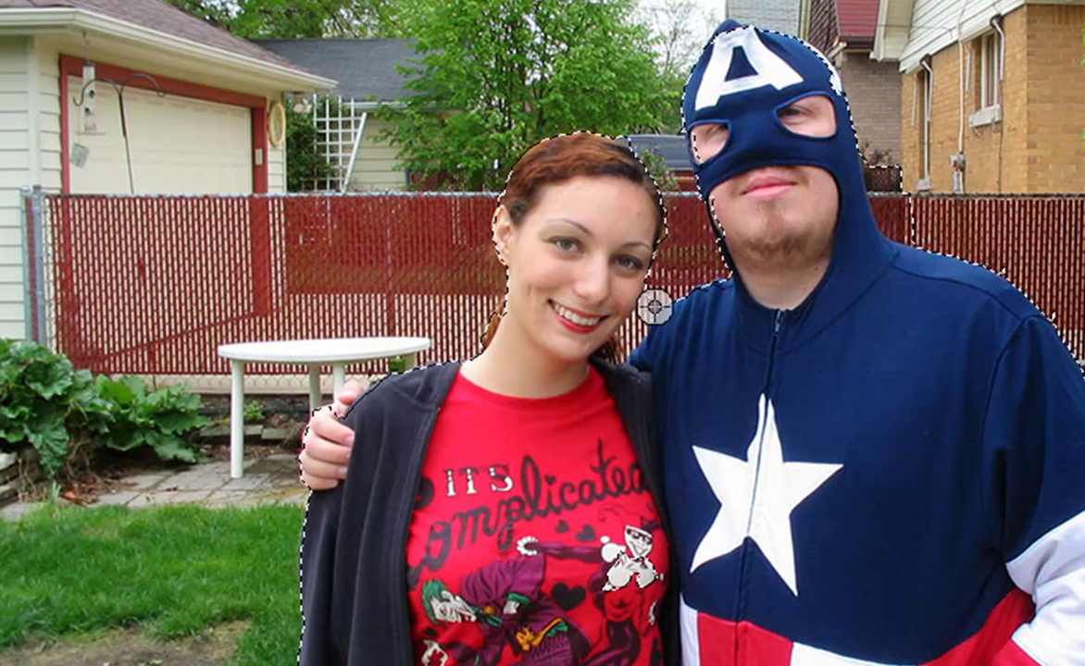
{"action": "key", "text": "alt"}
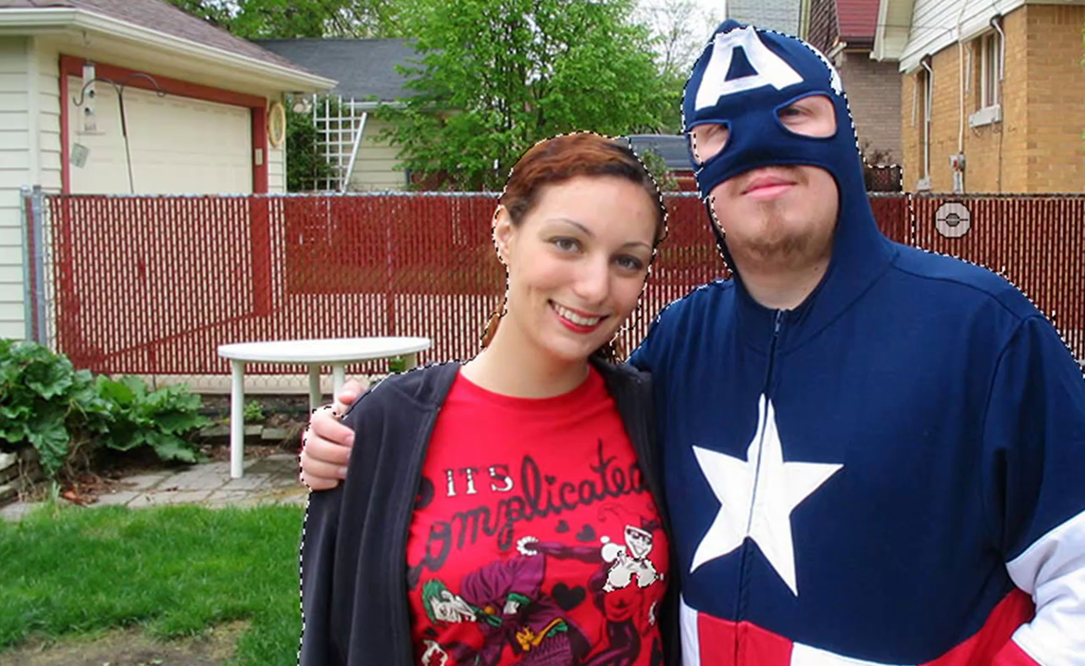